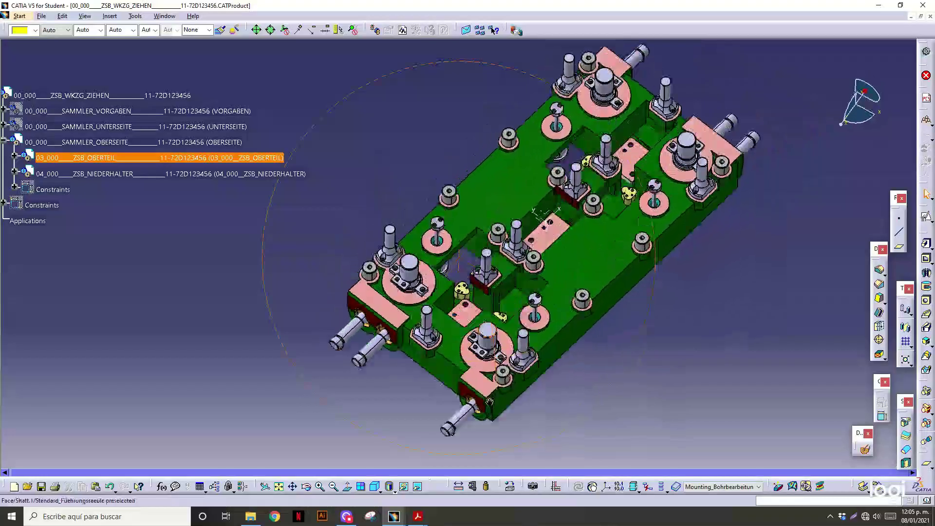
Show the lower assembly UNTERSEITE, hide the upper assembly OBERSEITE, and zoom onto the eyebolts.
mouse_move(490, 402)
middle_mouse_down()
mouse_move(509, 173)
mouse_move(492, 185)
middle_mouse_up()
right_click(180, 129)
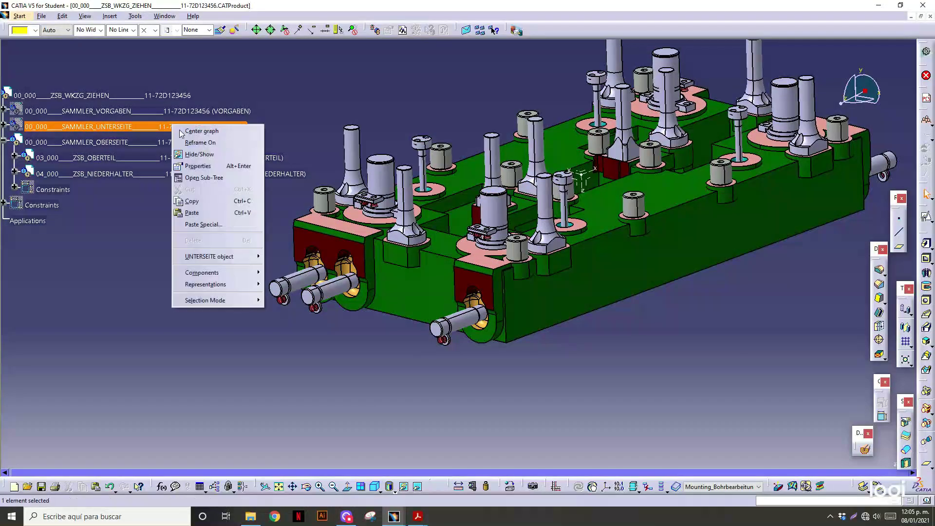
left_click(199, 153)
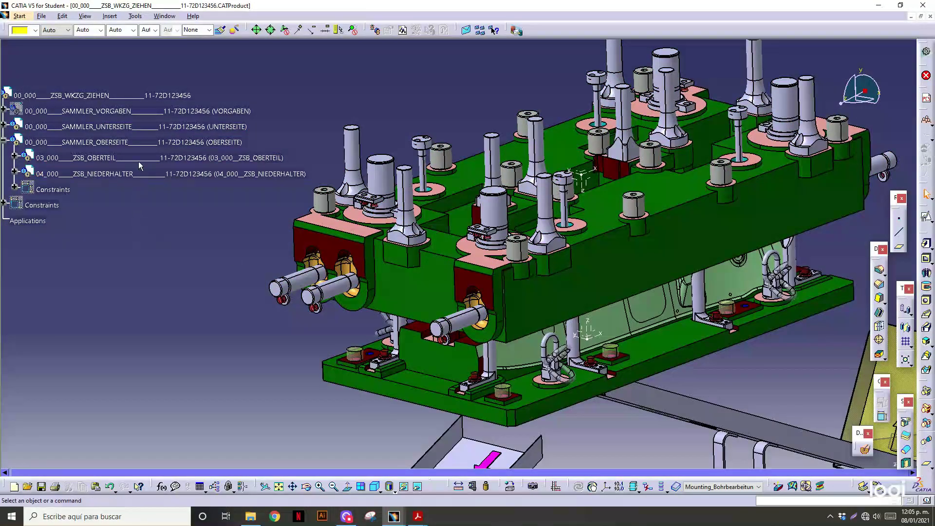
right_click(146, 142)
left_click(156, 172)
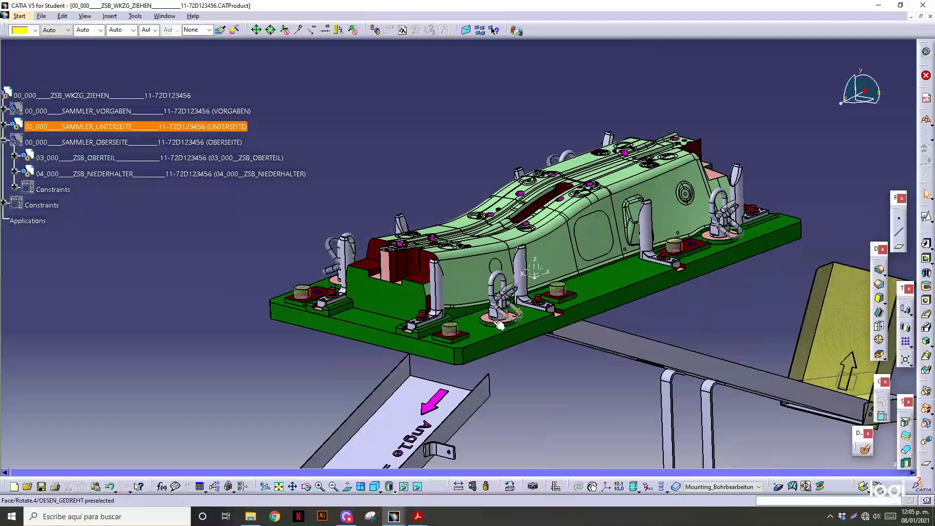
middle_click_drag(500, 325, 563, 335)
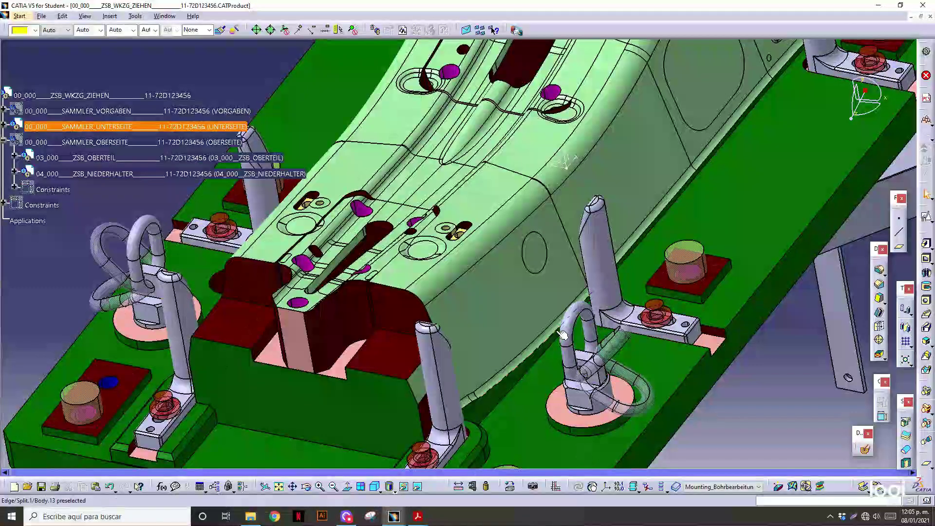
Locate the lifting eyebolts in the specification tree, collapsing the expanded branches.
right_click(141, 228)
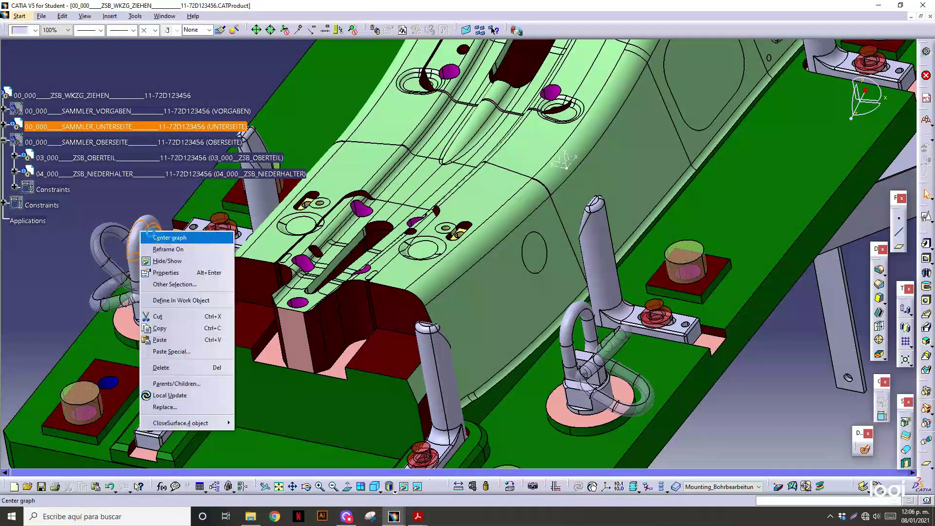
left_click(158, 237)
scroll(69, 215, "up", 4)
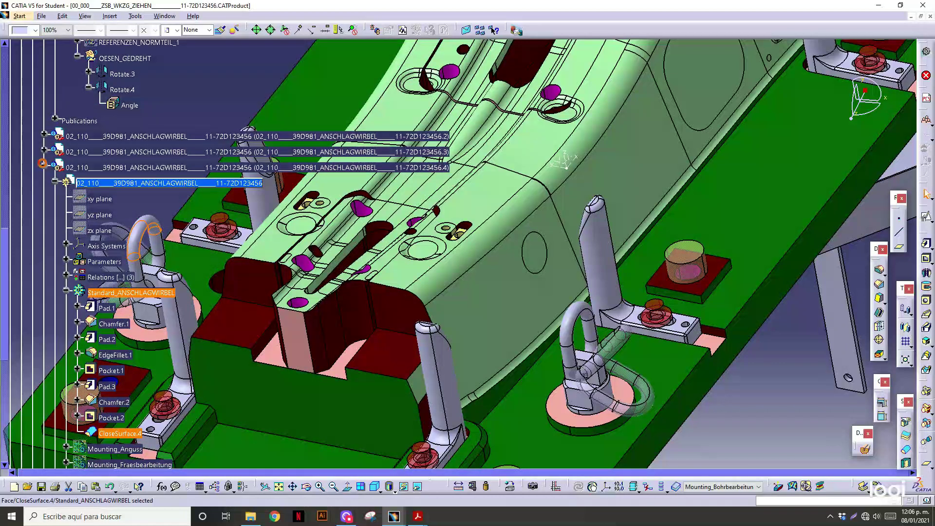
left_click(43, 164)
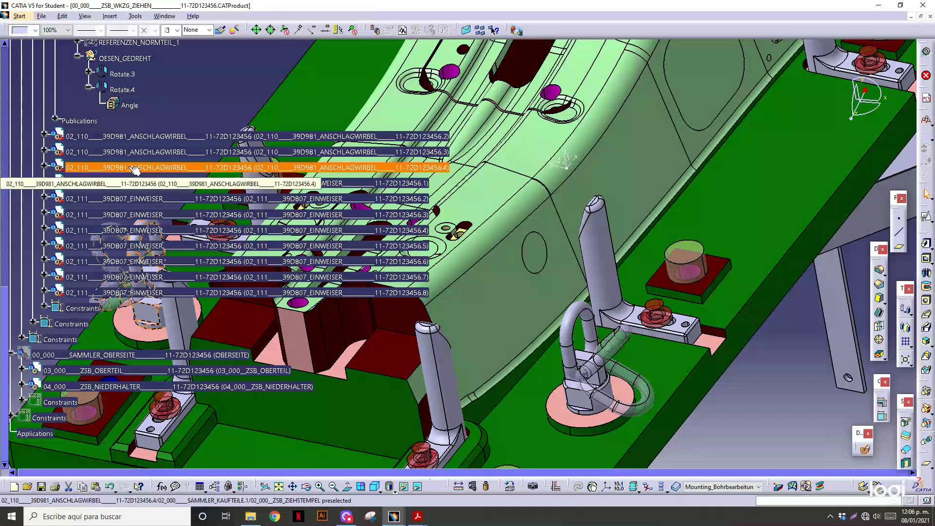
mouse_move(439, 219)
middle_mouse_down()
mouse_move(403, 424)
mouse_move(429, 378)
mouse_move(571, 443)
middle_mouse_up()
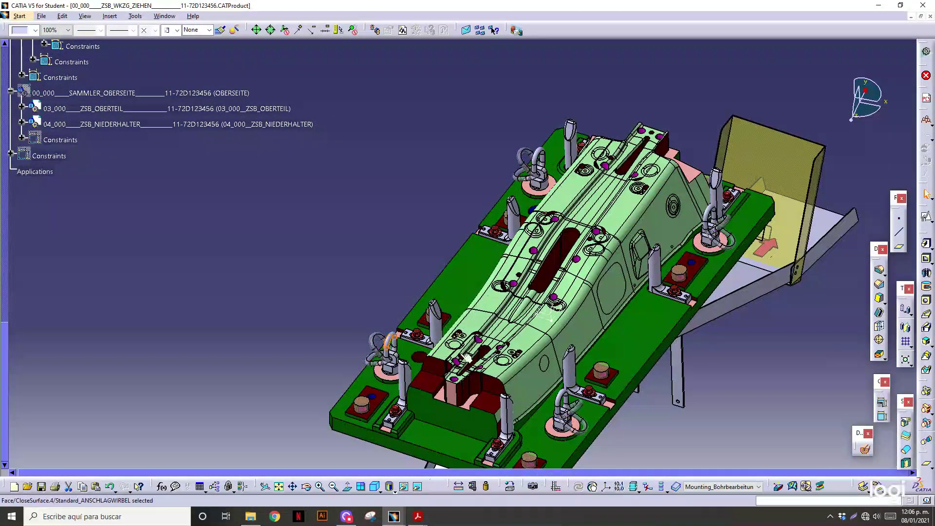
left_click(571, 444)
scroll(73, 258, "up", 8)
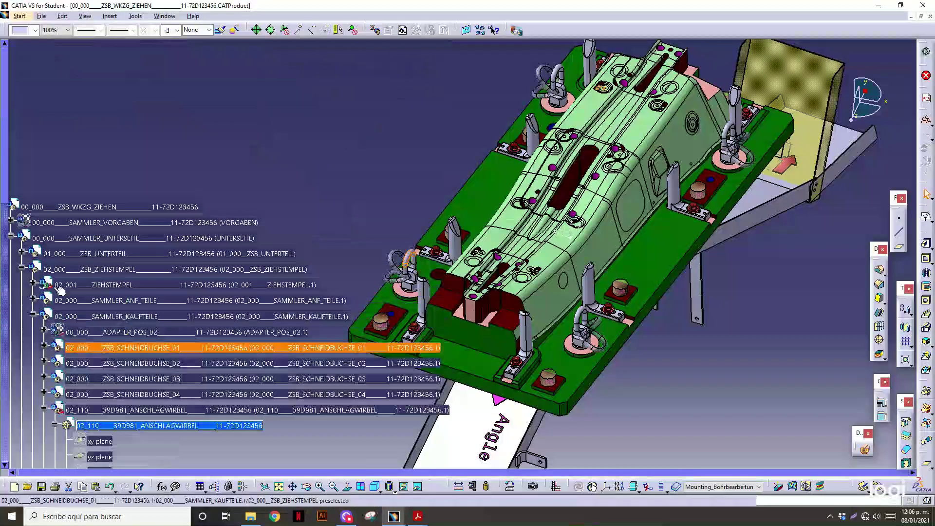
left_click(12, 239)
Hide the lower assembly UNTERSEITE and show the upper assembly OBERSEITE again.
left_click(117, 254)
right_click(117, 254)
left_click(137, 282)
right_click(117, 254)
left_click(137, 283)
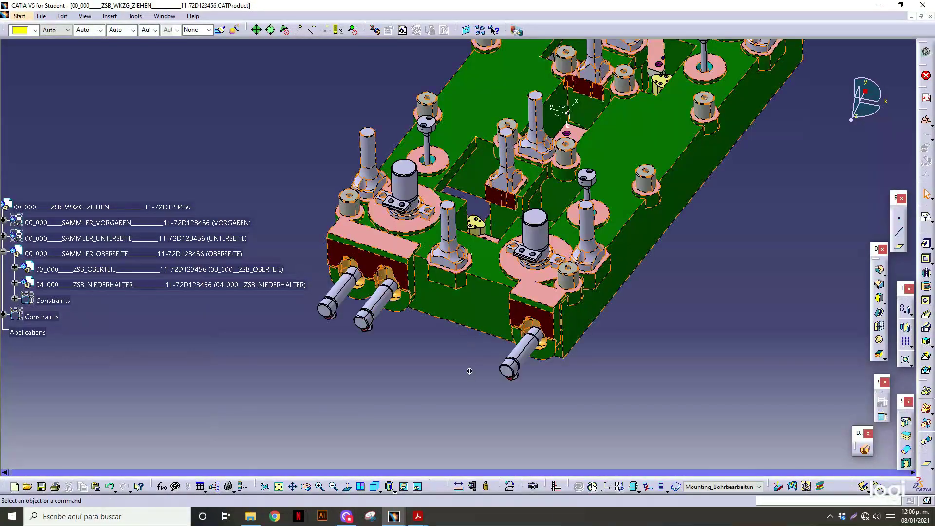
Orbit the upper assembly to inspect its underside and the fixed-side plate.
middle_click_drag(587, 366, 518, 380)
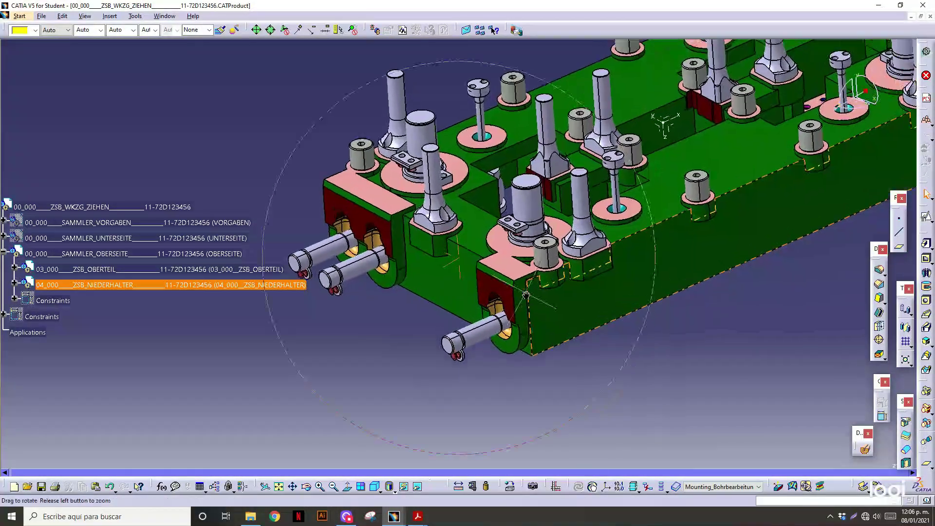
mouse_move(518, 380)
middle_mouse_down()
mouse_move(538, 435)
mouse_move(438, 367)
mouse_move(445, 245)
middle_mouse_up()
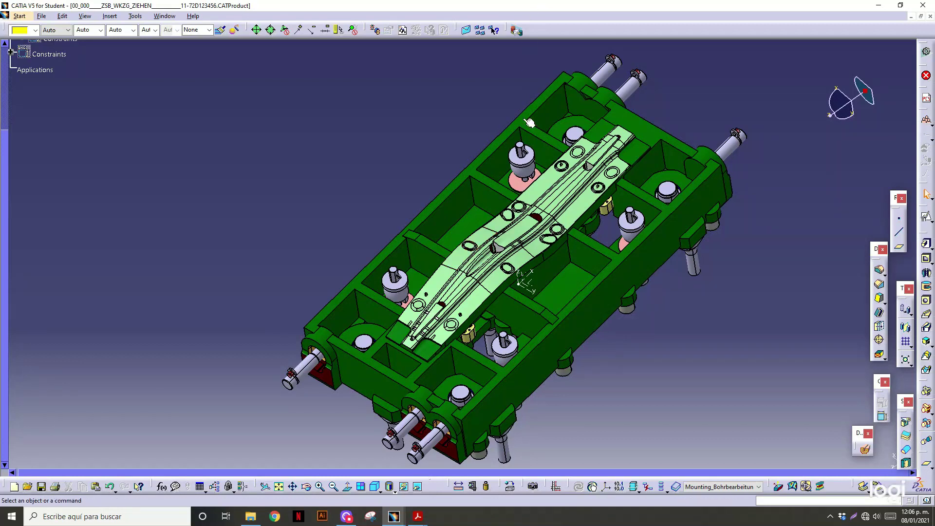
mouse_move(484, 227)
middle_mouse_down()
mouse_move(511, 167)
mouse_move(473, 238)
mouse_move(500, 122)
middle_mouse_up()
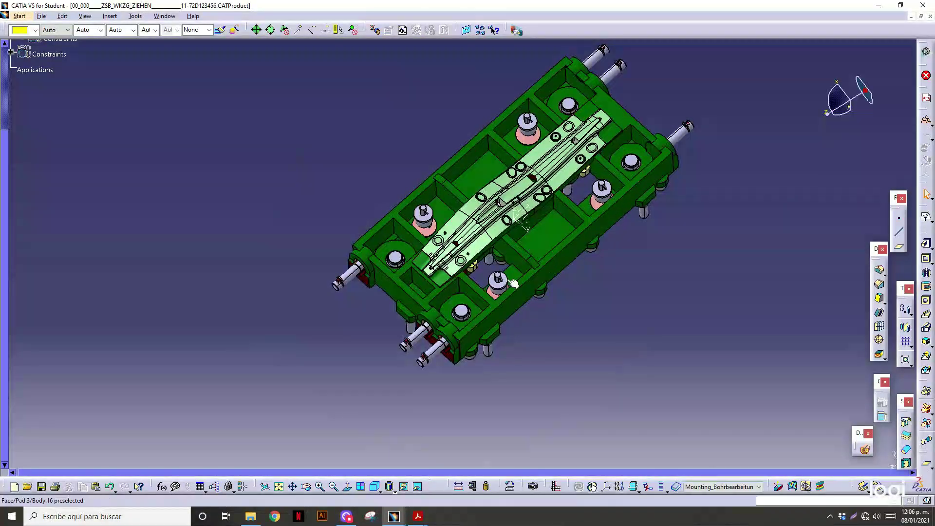
mouse_move(502, 143)
middle_mouse_down()
mouse_move(467, 307)
mouse_move(481, 271)
middle_mouse_up()
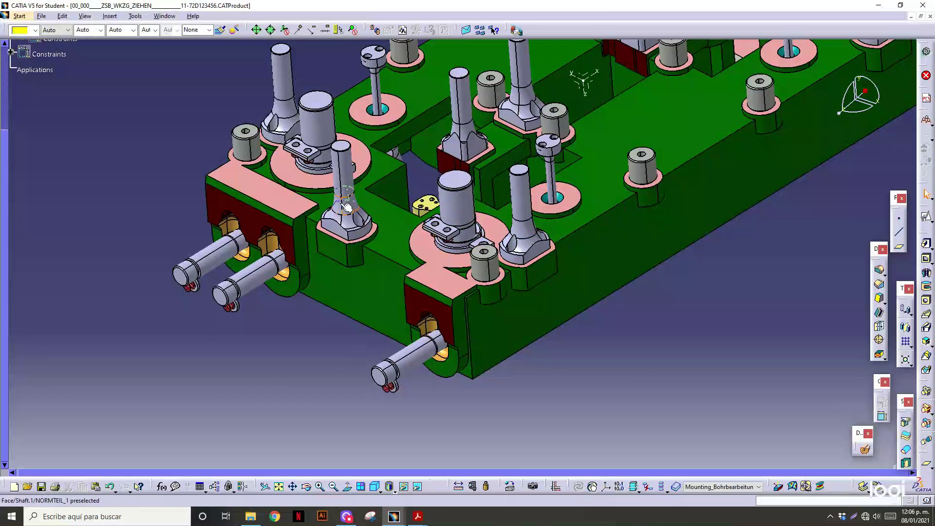
middle_click_drag(565, 279, 334, 73)
right_click(334, 73)
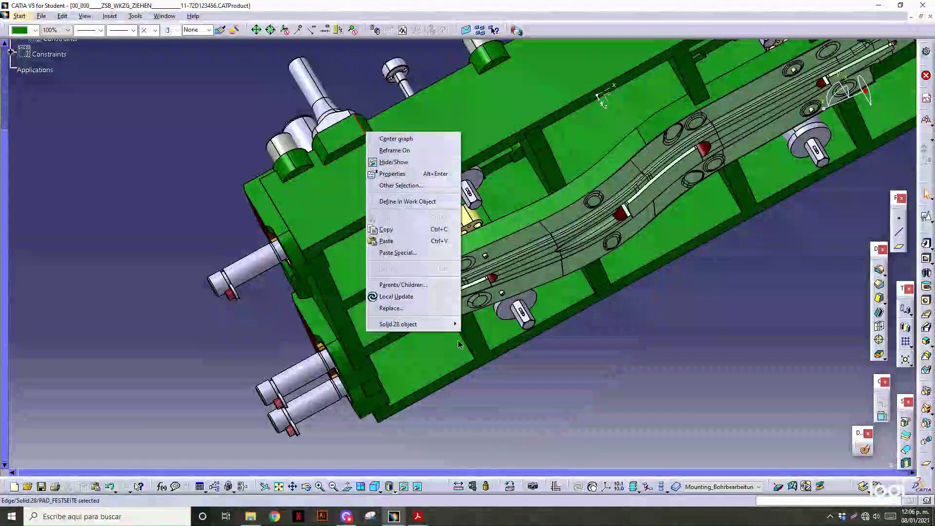
left_click(566, 440)
Review the whole upper assembly from top oblique and isometric views.
mouse_move(565, 442)
middle_mouse_down()
mouse_move(543, 227)
mouse_move(517, 229)
middle_mouse_up()
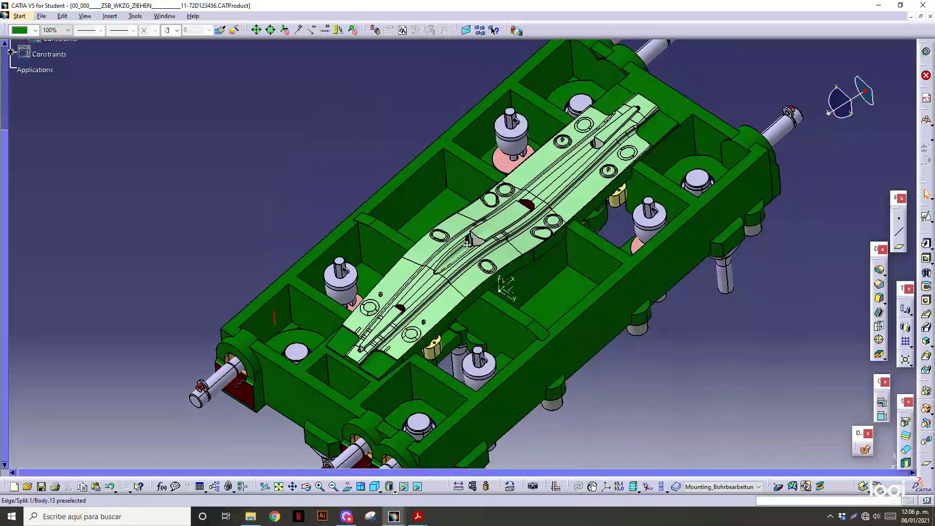
mouse_move(487, 300)
middle_mouse_down()
mouse_move(359, 340)
mouse_move(470, 301)
mouse_move(465, 281)
middle_mouse_up()
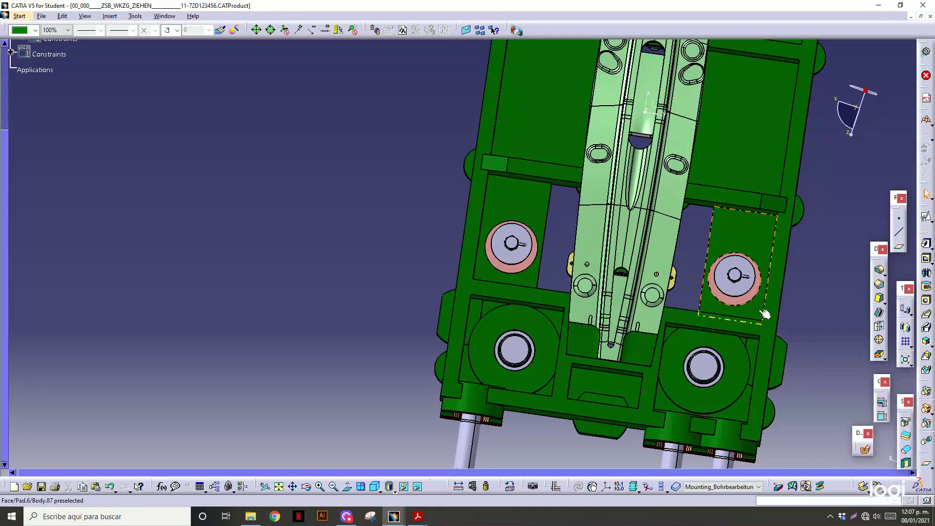
mouse_move(682, 191)
middle_mouse_down()
mouse_move(542, 216)
mouse_move(472, 115)
middle_mouse_up()
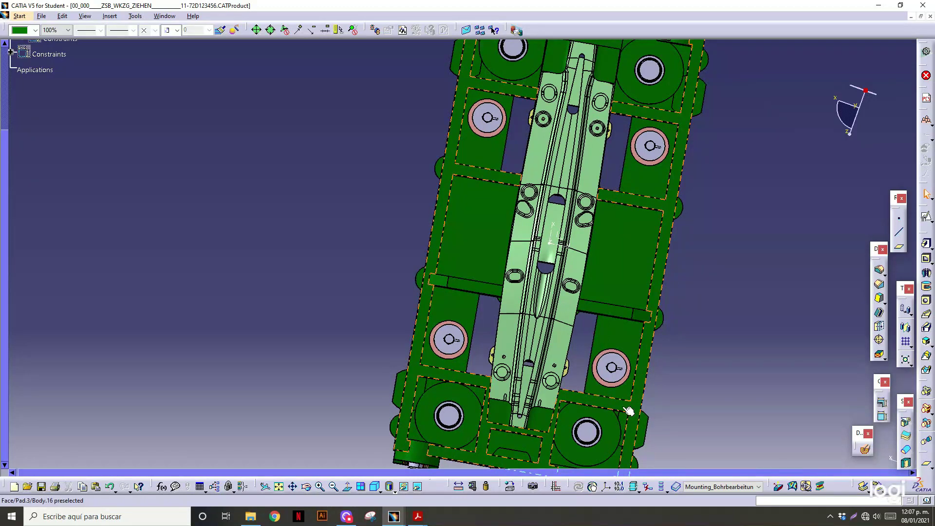
middle_click_drag(413, 382, 399, 491)
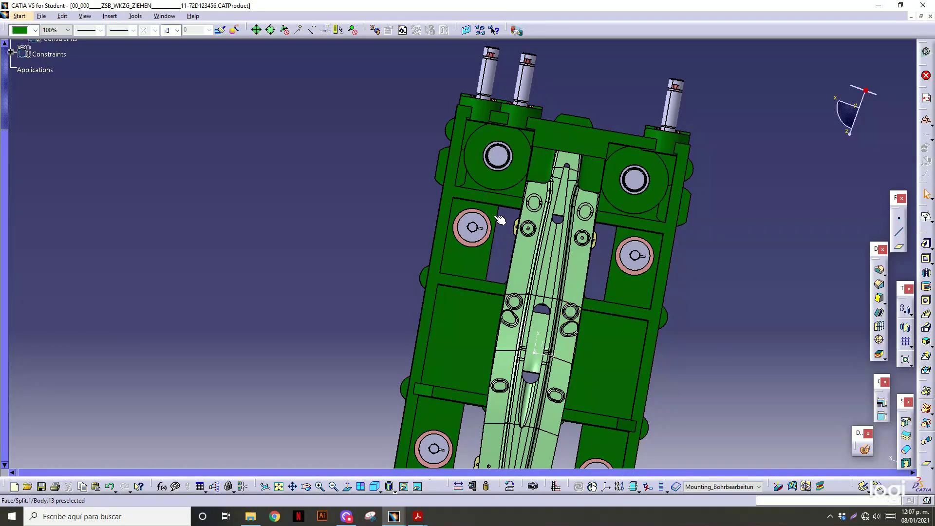
mouse_move(507, 190)
middle_mouse_down()
mouse_move(495, 404)
mouse_move(330, 319)
mouse_move(438, 349)
mouse_move(710, 198)
middle_mouse_up()
mouse_move(388, 338)
middle_mouse_down()
mouse_move(472, 328)
mouse_move(478, 378)
mouse_move(410, 337)
mouse_move(470, 378)
middle_mouse_up()
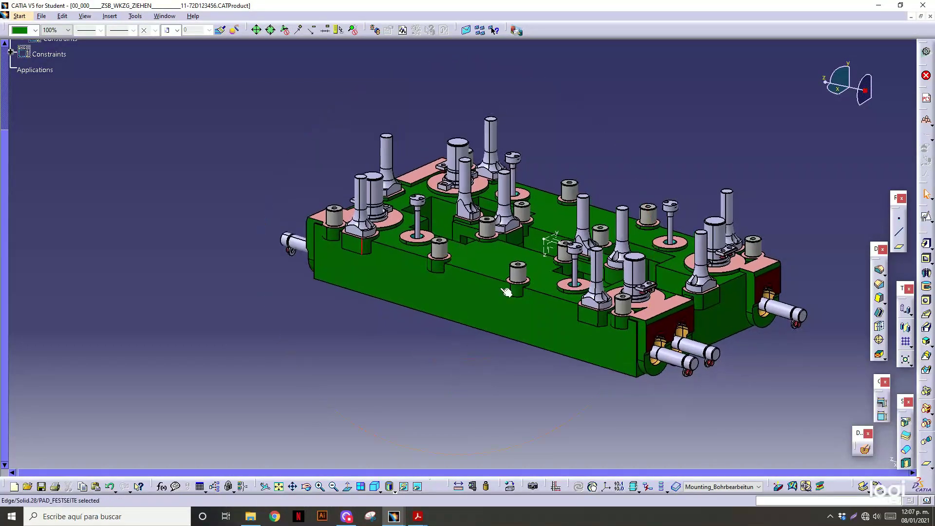
middle_click_drag(402, 368, 365, 328, "ctrl")
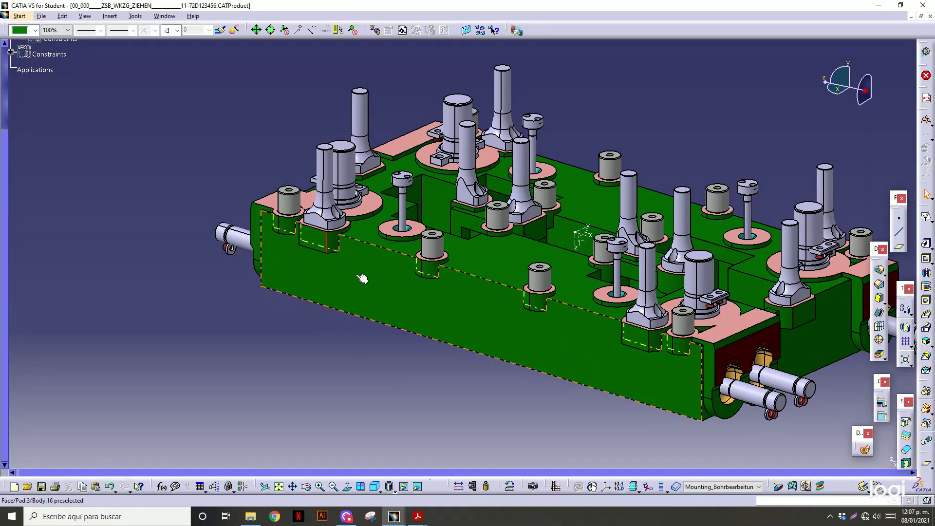
mouse_move(570, 310)
middle_mouse_down()
mouse_move(405, 226)
mouse_move(556, 319)
middle_mouse_up()
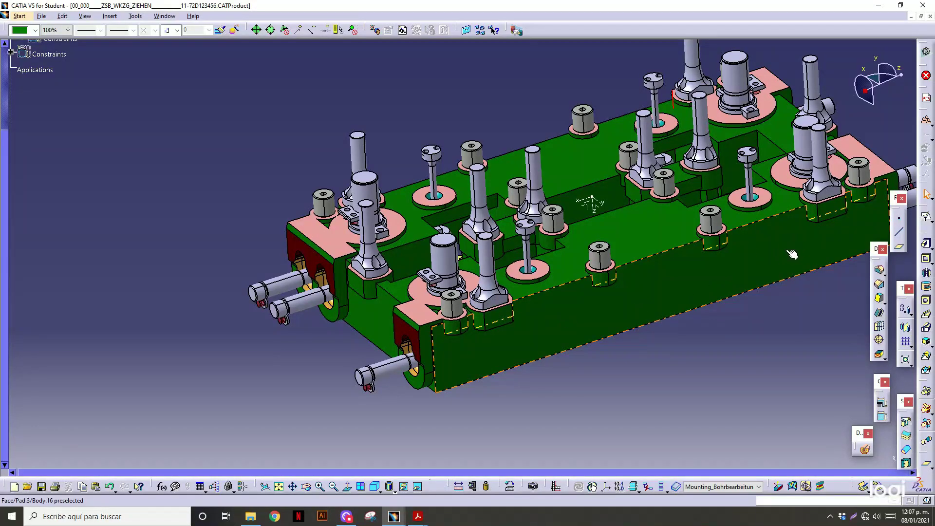
mouse_move(518, 289)
middle_mouse_down()
mouse_move(491, 307)
mouse_move(517, 313)
middle_mouse_up()
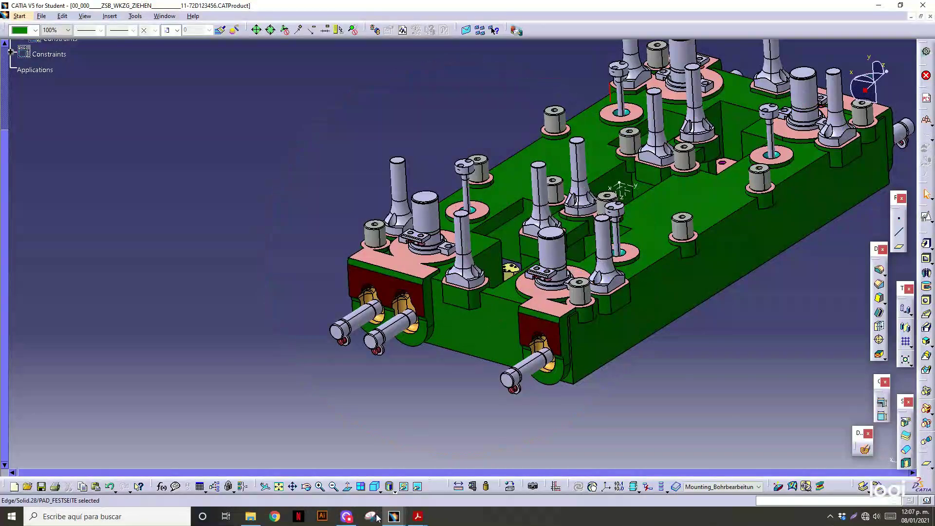
Open the 39D981_ROSCAS_TRANSPORTE standards folder in File Explorer, then preview the open PDF.
left_click(251, 517)
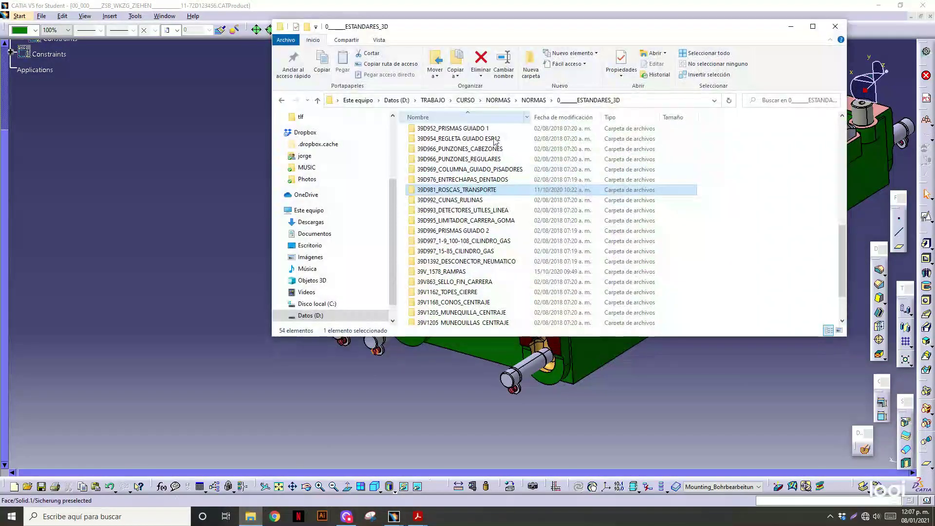
left_click(442, 192)
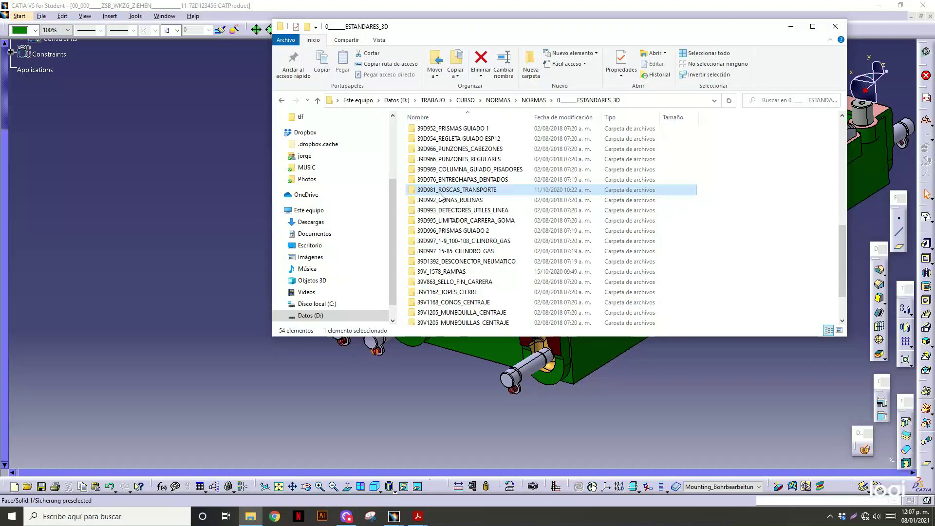
double_click(448, 193)
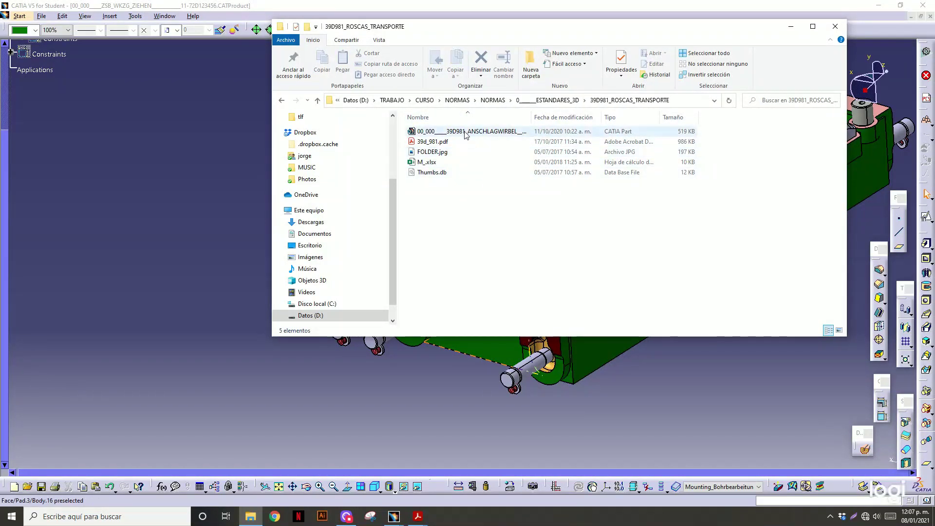
left_click(418, 516)
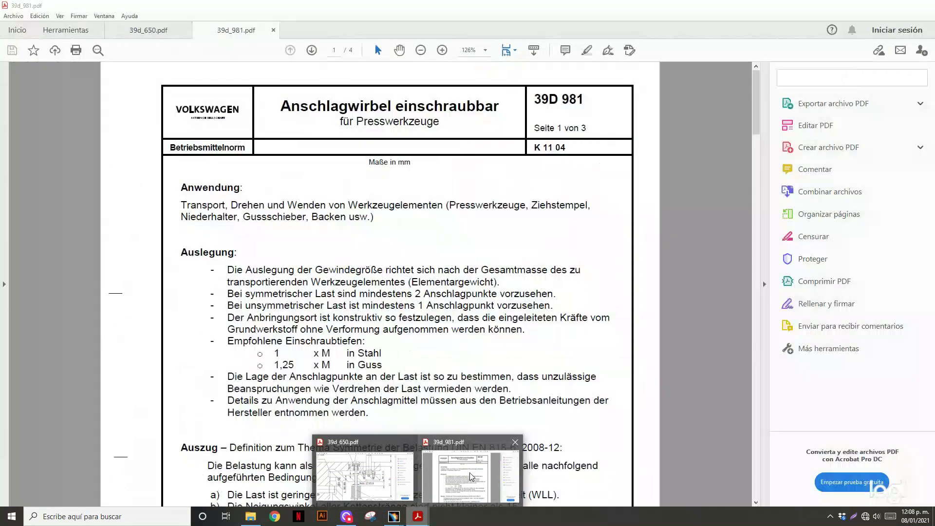
Bring up 39d_981.pdf and scroll through the opening pages of the eyebolt standard.
left_click(470, 473)
scroll(587, 318, "down", 5)
scroll(592, 308, "down", 5)
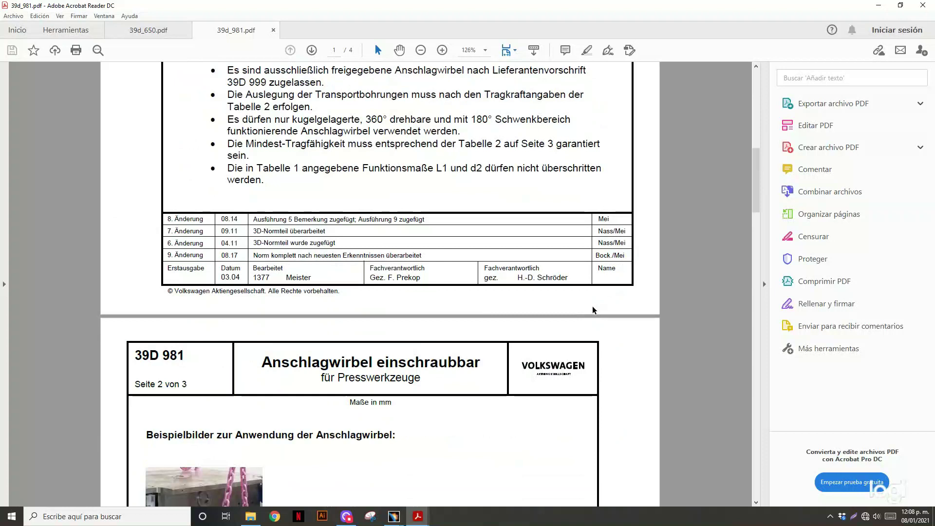
scroll(593, 306, "down", 5)
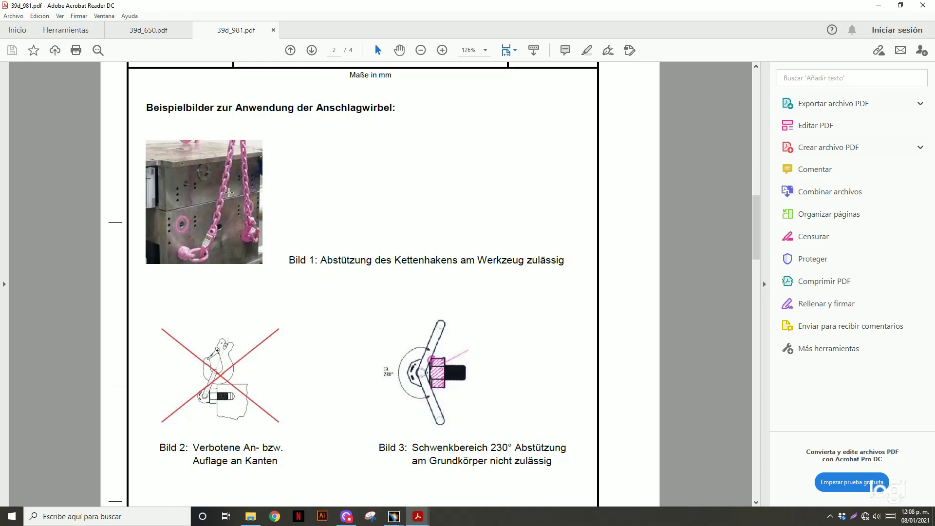
scroll(417, 296, "down", 2)
scroll(448, 277, "down", 2)
scroll(436, 281, "down", 1)
scroll(436, 281, "down", 3)
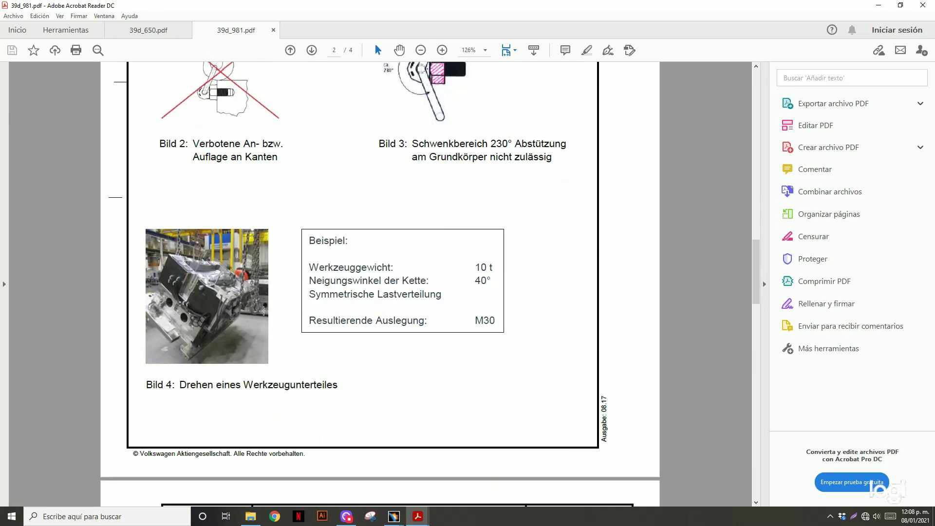
scroll(246, 303, "down", 2)
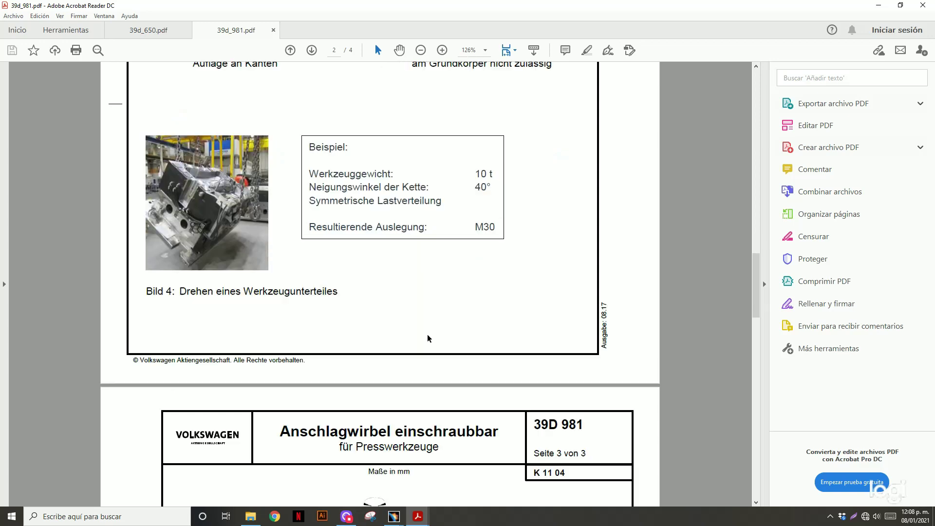
scroll(428, 338, "down", 8)
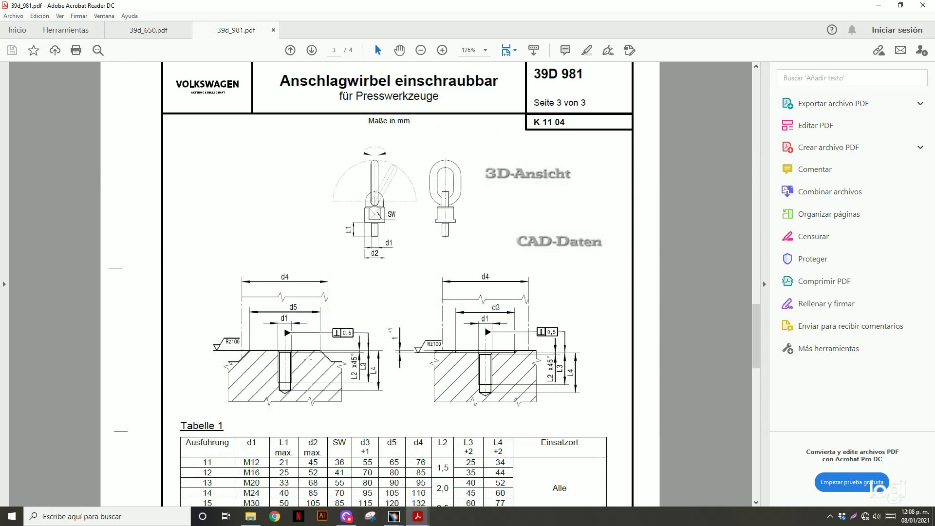
Reach Tabelle 2 on page 3 and highlight M16 in the Gewinde column.
scroll(423, 290, "down", 3)
scroll(423, 290, "down", 4)
scroll(422, 290, "down", 4)
scroll(423, 290, "up", 4)
scroll(423, 290, "up", 3)
scroll(423, 289, "up", 6)
scroll(424, 283, "down", 4)
scroll(425, 278, "down", 5)
scroll(425, 278, "down", 4)
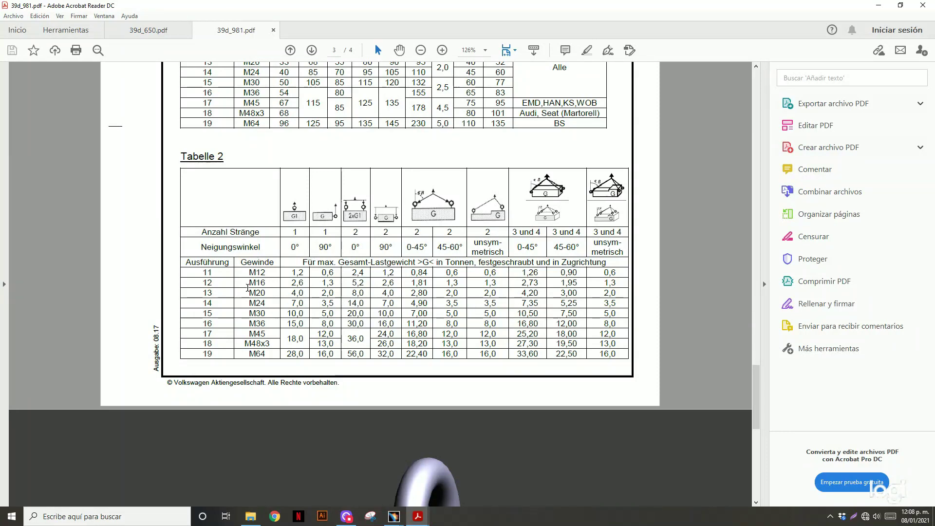
mouse_move(248, 272)
left_mouse_down()
mouse_move(272, 272)
mouse_move(266, 282)
left_mouse_up()
Measure the 04_000 ZSB_NIEDERHALTER mass (763.904 kg at 7860 kg/m³), then close the results.
left_click(350, 463)
left_click(400, 296)
left_click(109, 155)
double_click(109, 154)
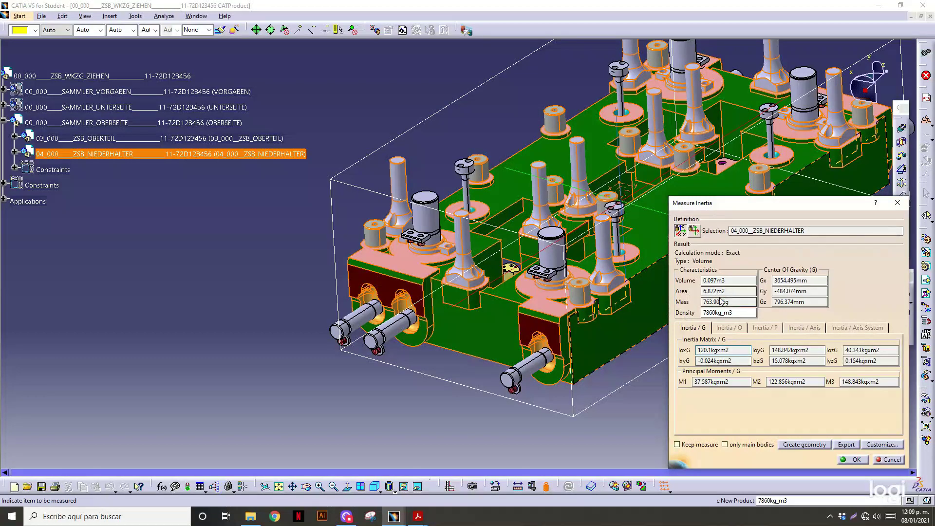
left_click(898, 205)
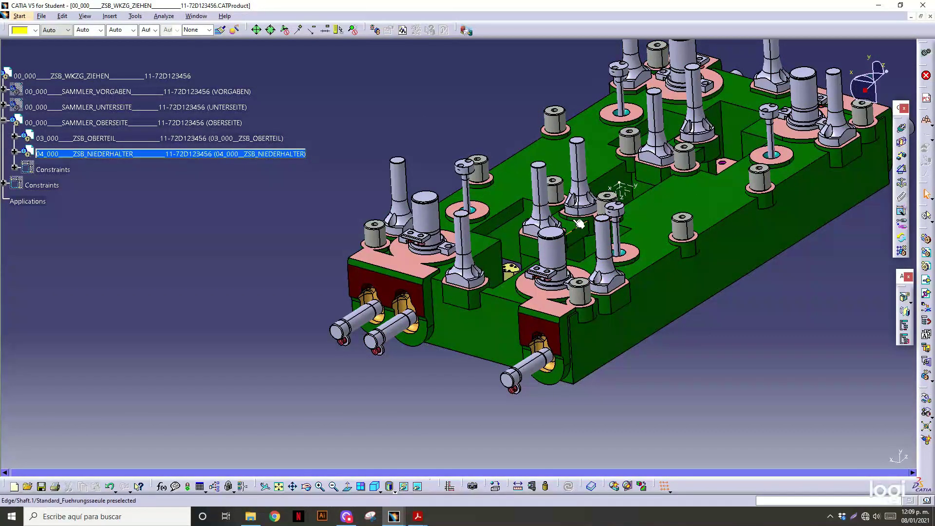
mouse_move(576, 199)
middle_mouse_down()
mouse_move(496, 333)
mouse_move(480, 314)
middle_mouse_up()
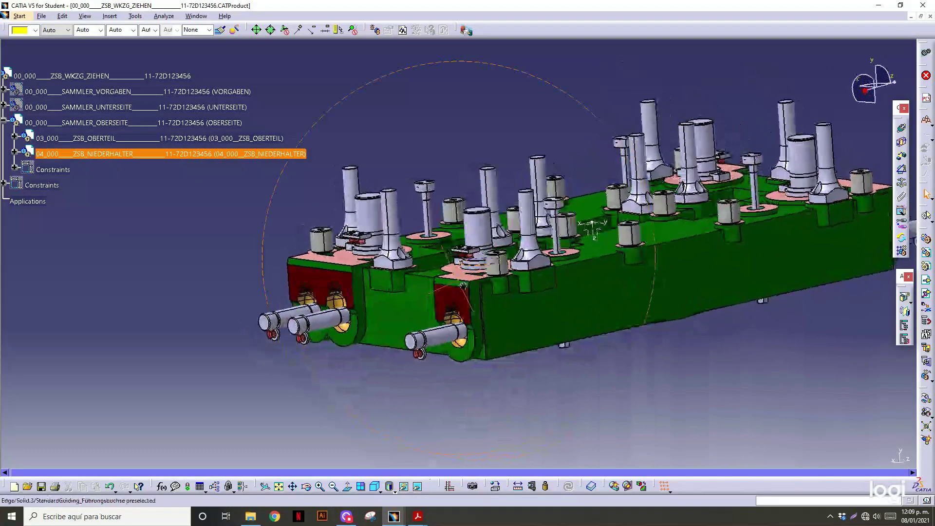
middle_click_drag(517, 259, 468, 293)
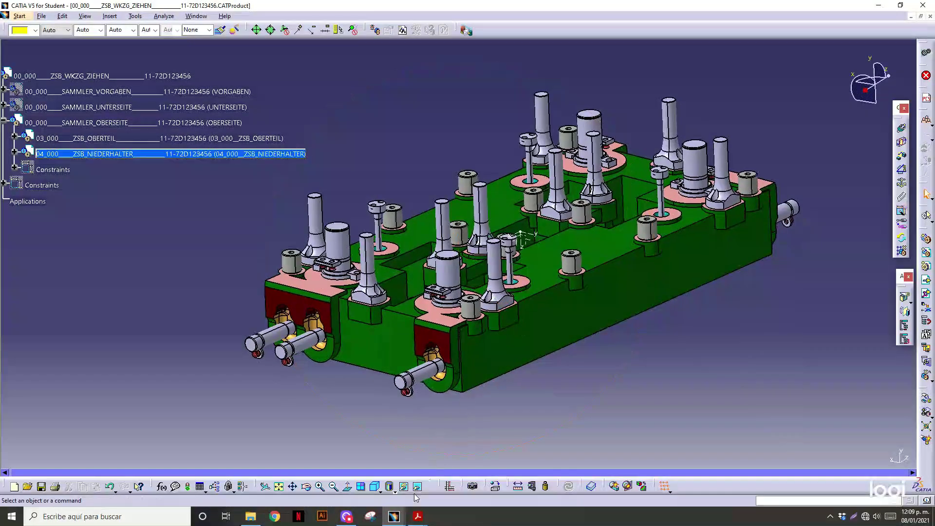
Hide the Mounting_Anguss and Mounting_Fraesbearbeitung bodies in the ANSCHLAGWIRBEL part and dismiss the catalog warning.
mouse_move(393, 516)
left_click(438, 468)
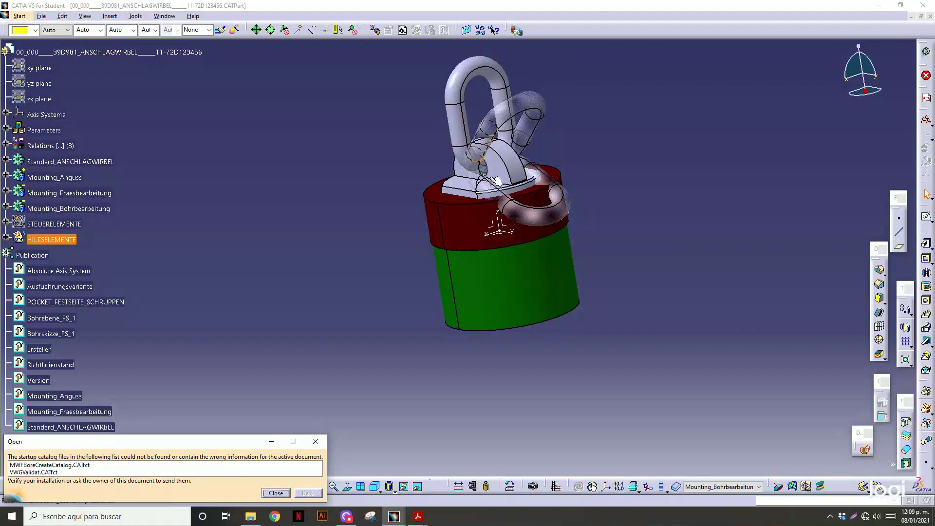
left_click(67, 178)
left_click(68, 194, "ctrl")
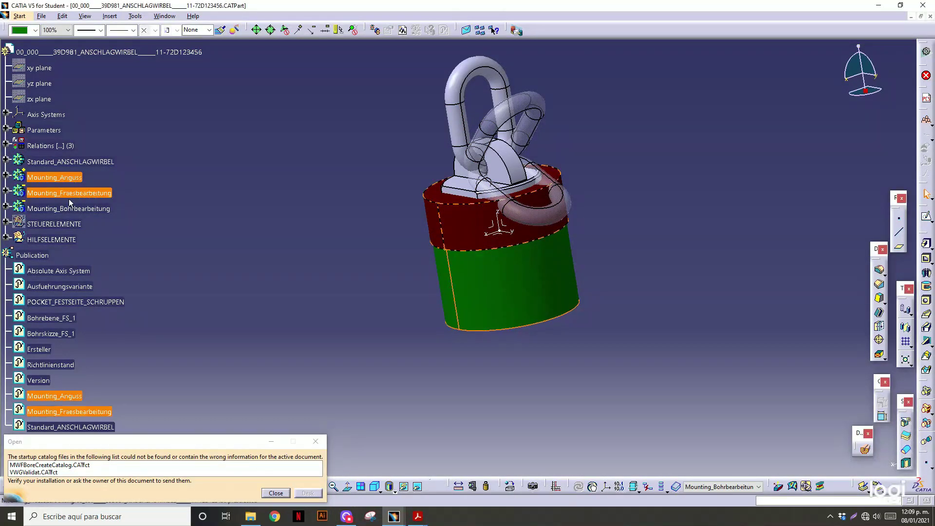
right_click(68, 208)
left_click(97, 237)
mouse_move(339, 261)
middle_mouse_down()
mouse_move(455, 290)
mouse_move(390, 253)
mouse_move(368, 294)
middle_mouse_up()
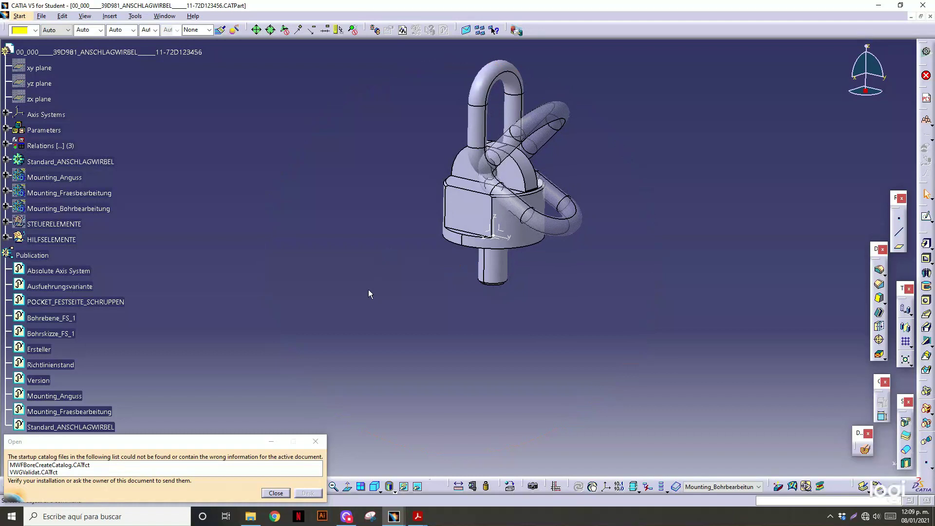
left_click(316, 444)
Return to the ZSB_WKZG_ZIEHEN assembly and view it from top and oblique angles.
left_click(341, 473)
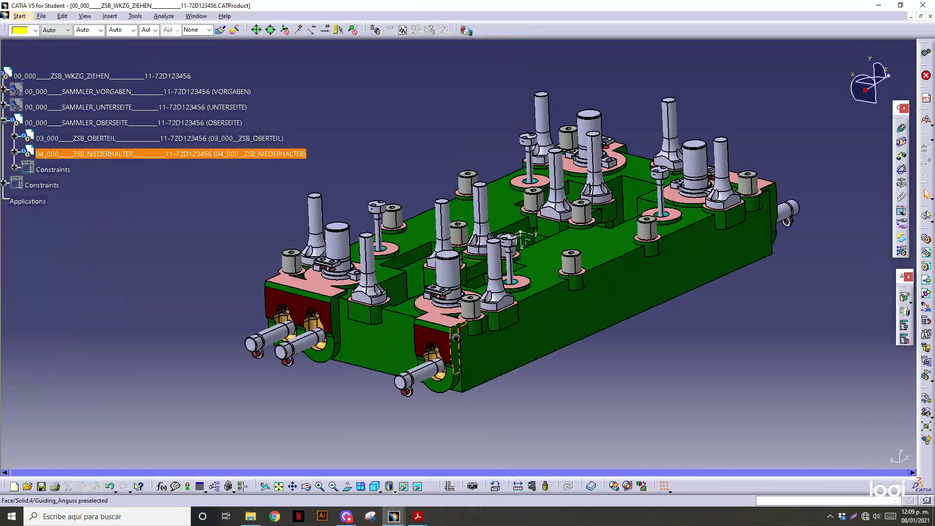
mouse_move(598, 299)
middle_mouse_down()
mouse_move(617, 439)
mouse_move(344, 238)
middle_mouse_up()
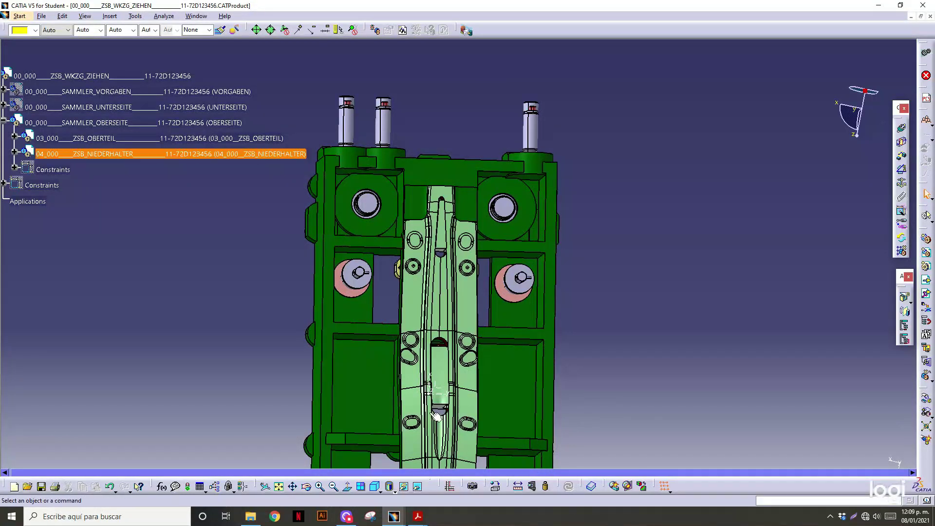
middle_click_drag(543, 244, 373, 425)
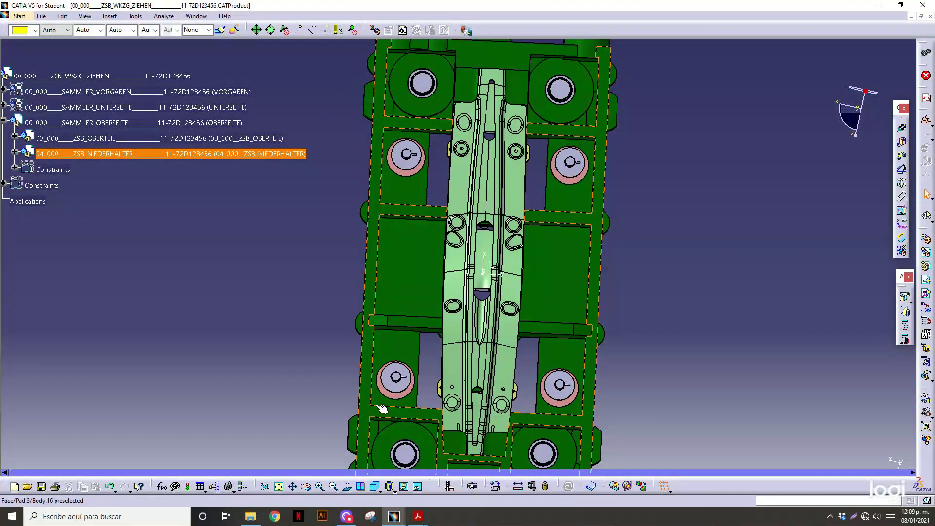
mouse_move(598, 420)
middle_mouse_down()
mouse_move(320, 361)
mouse_move(389, 329)
mouse_move(408, 197)
middle_mouse_up()
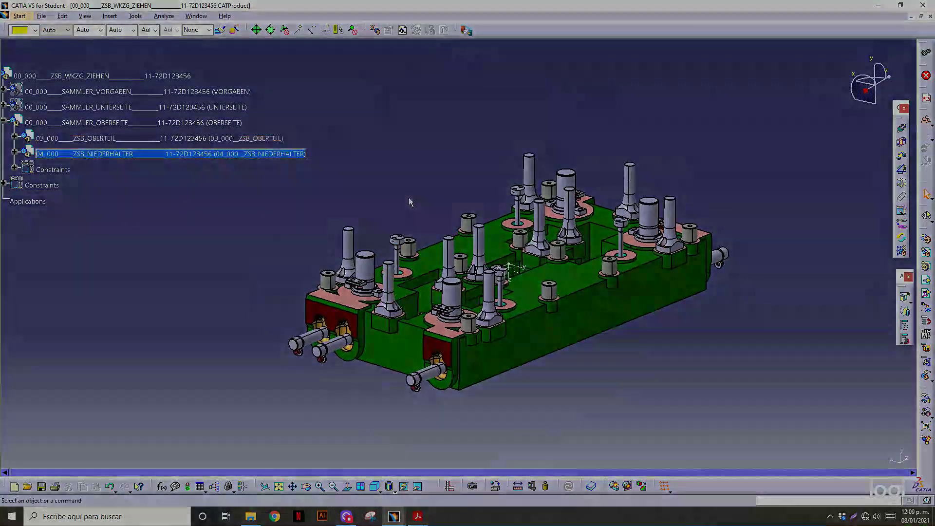